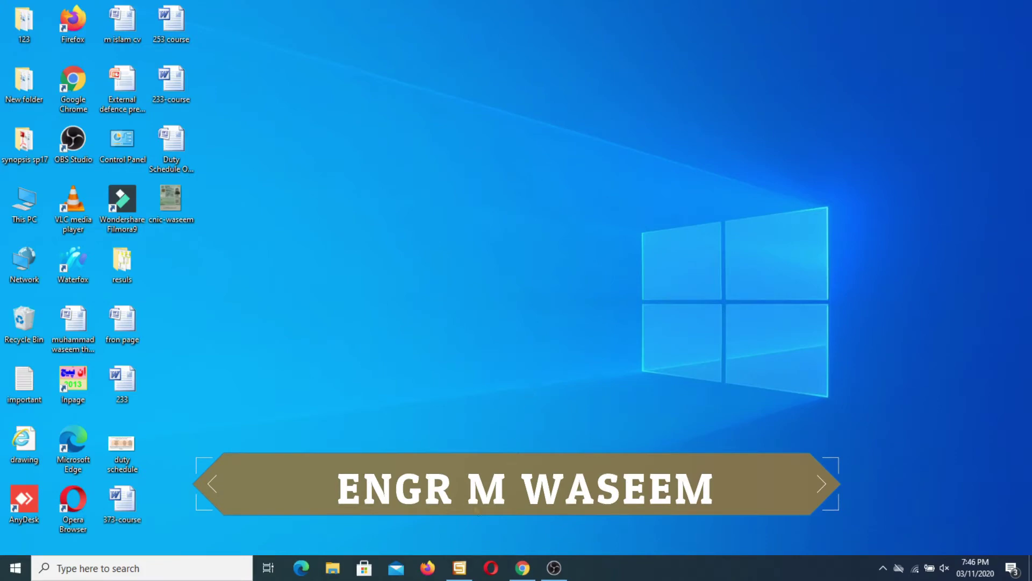
# Bring the CST Studio Suite window with its empty 3D working grid to the front.
pyautogui.click(460, 567)
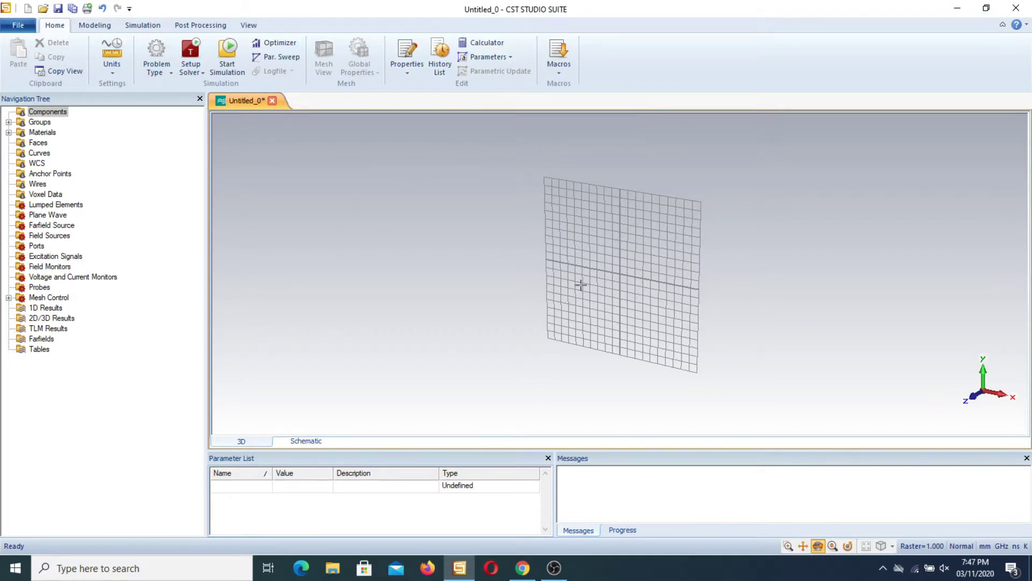
# Set the view orientation to Front so the working grid faces the viewer flat-on.
pyautogui.click(893, 549)
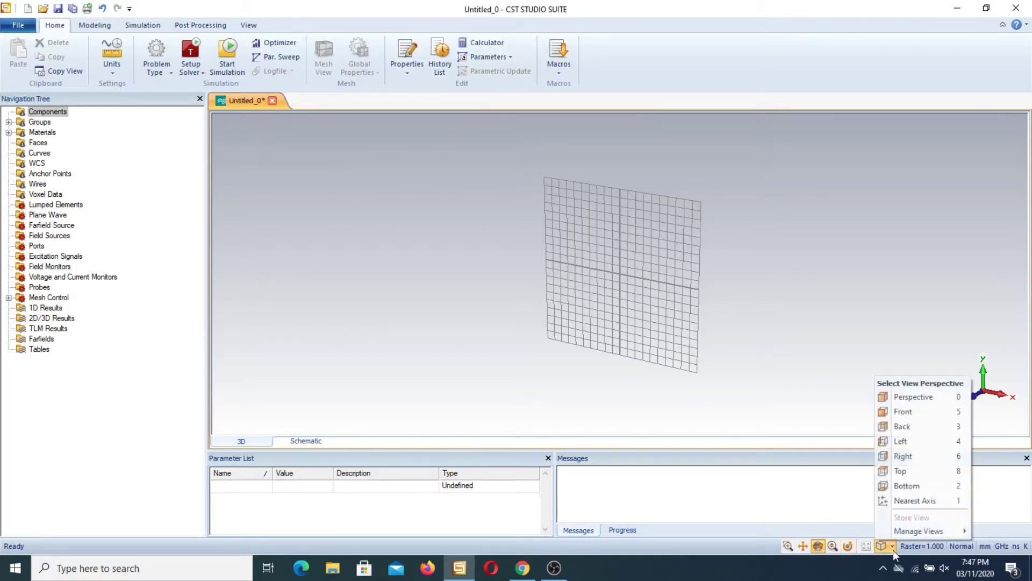
pyautogui.click(906, 412)
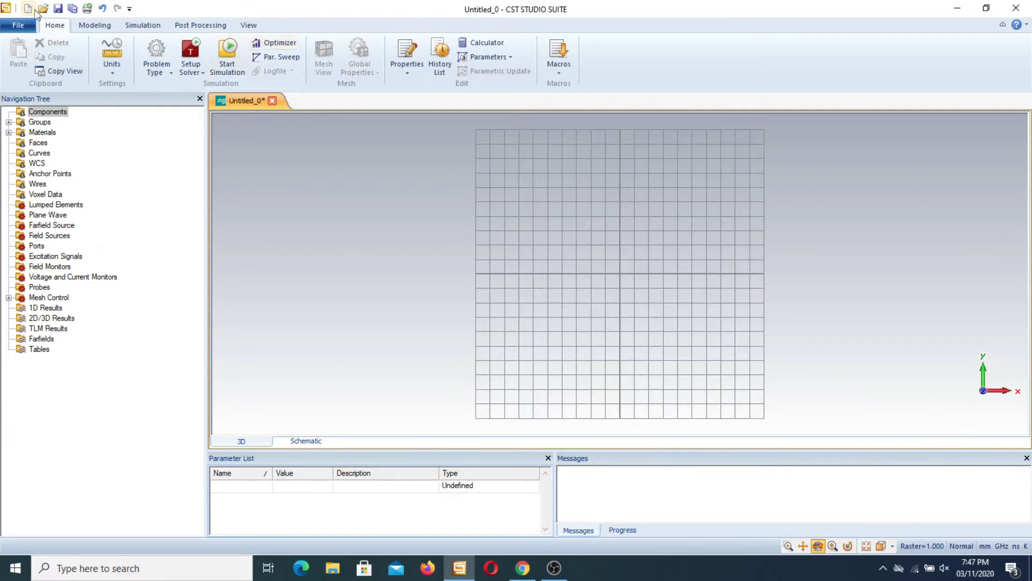
# Start a brick from the Modeling tab and open its dialog for exact coordinates.
pyautogui.click(95, 26)
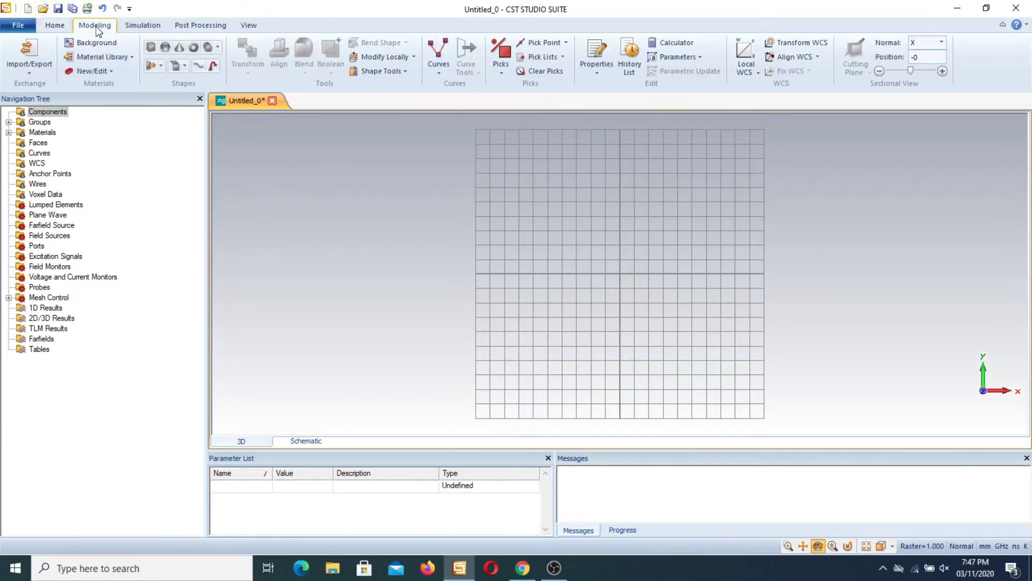
pyautogui.click(150, 48)
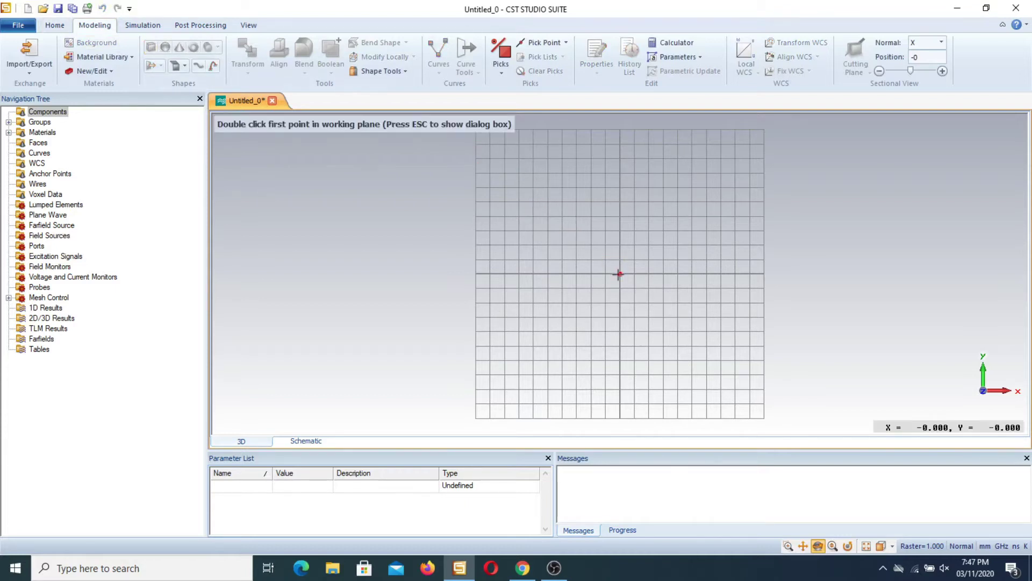
pyautogui.doubleClick(621, 227)
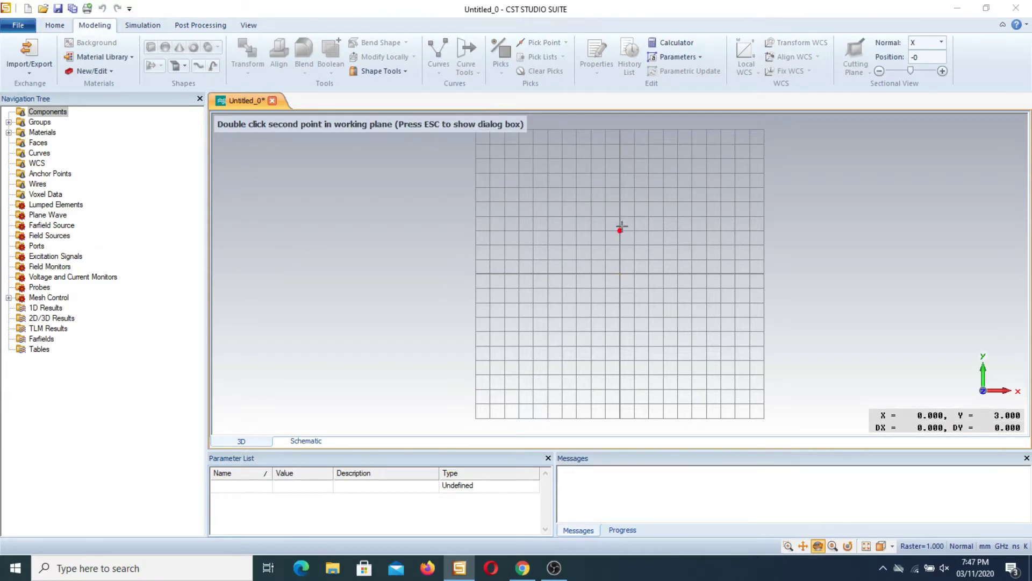
pyautogui.press('Escape')
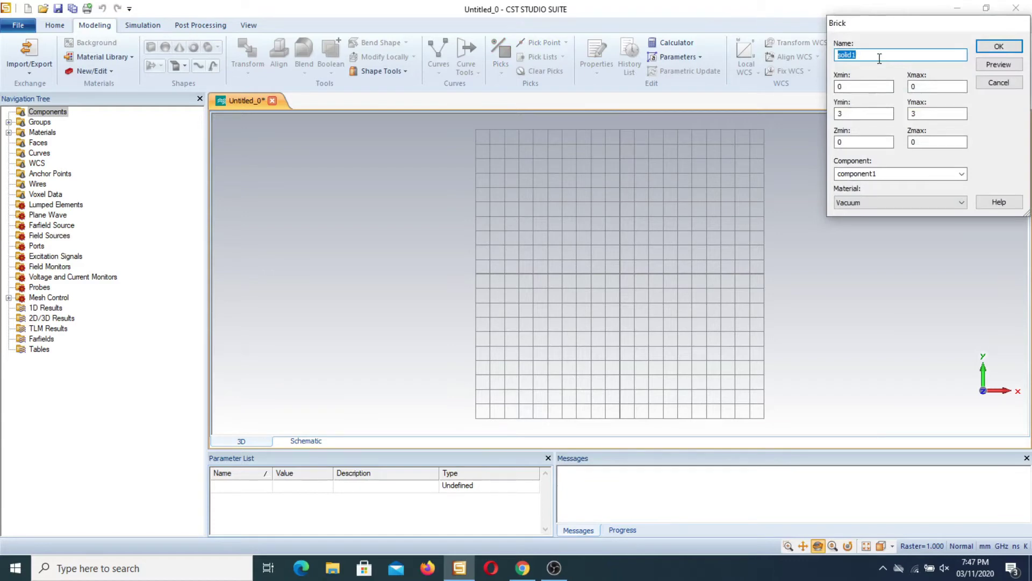
pyautogui.press('Escape')
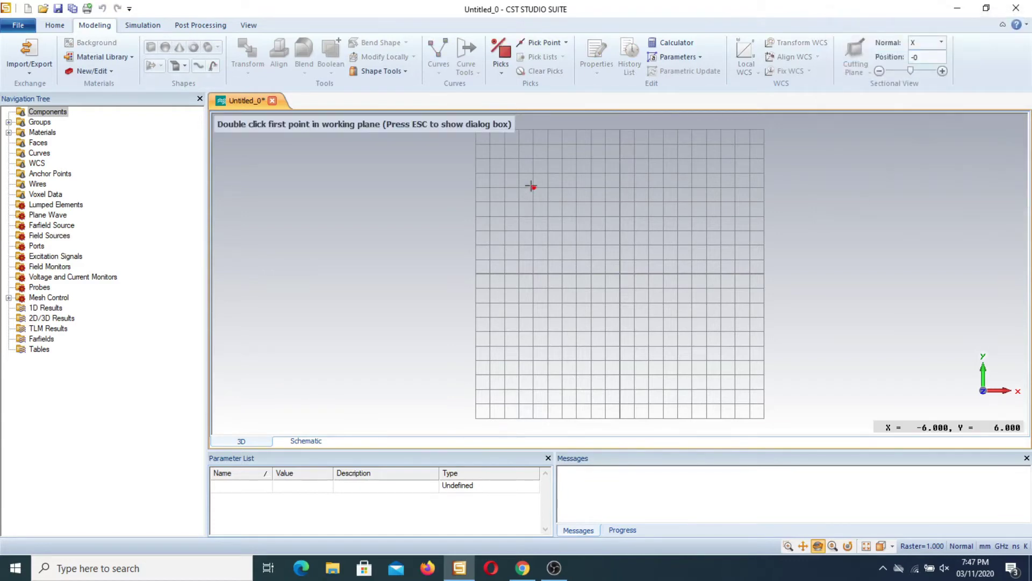
pyautogui.doubleClick(531, 187)
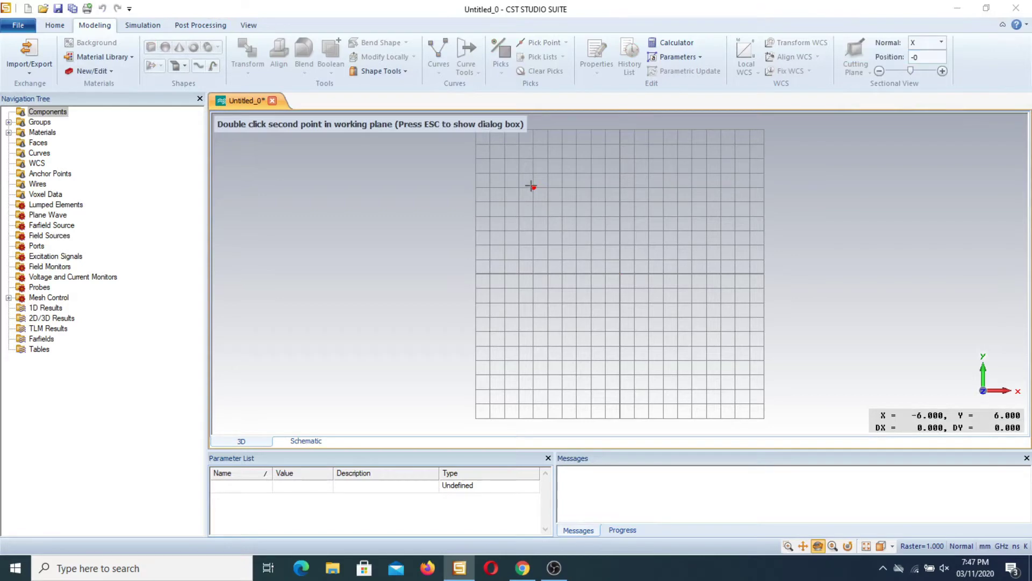
pyautogui.press('Escape')
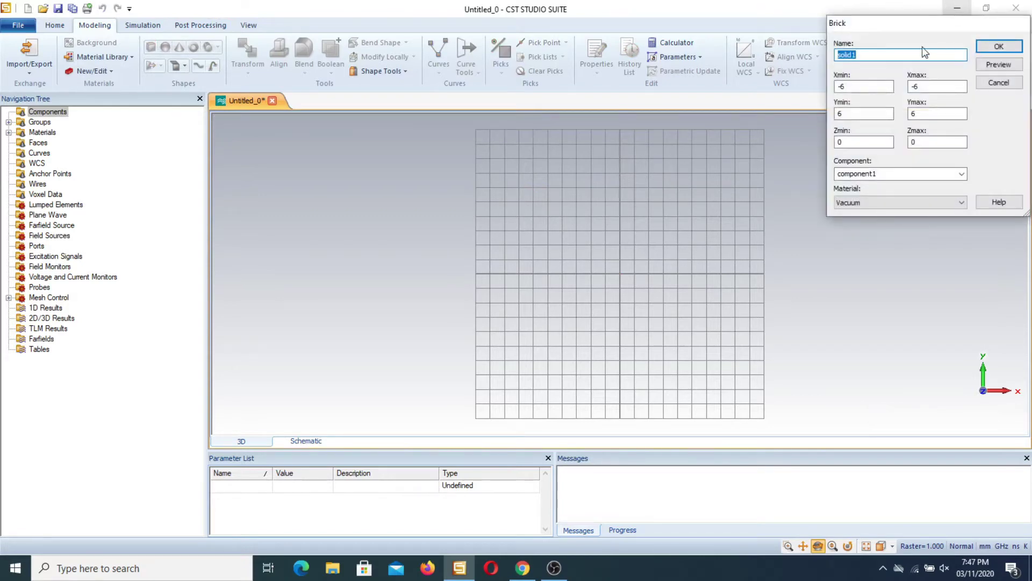
# Name the brick 'substrate' with X −10 to 10, Y −6 to 6, Z 0 to 0.018.
pyautogui.write('substrate')
pyautogui.press('Tab')
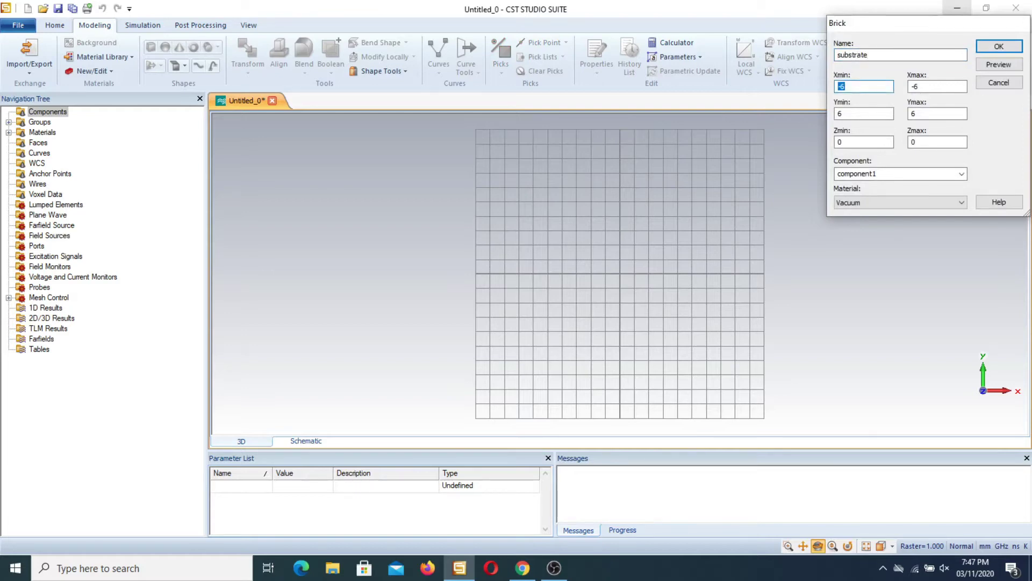
pyautogui.write('-10')
pyautogui.press('Tab')
pyautogui.write('10')
pyautogui.press('Tab')
pyautogui.write('-')
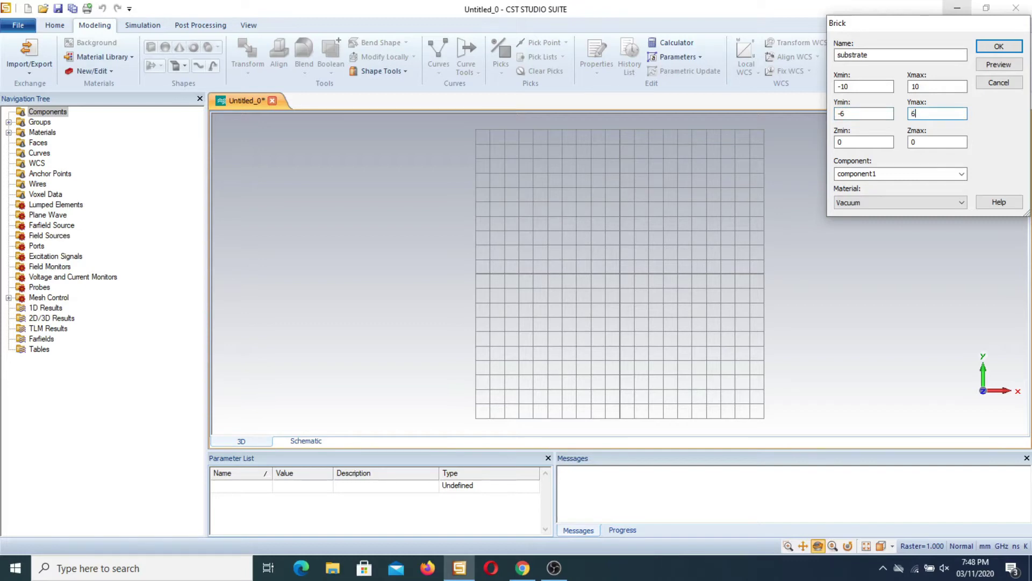
pyautogui.press('Tab')
pyautogui.press('Tab')
pyautogui.write('0.01')
pyautogui.click(949, 204)
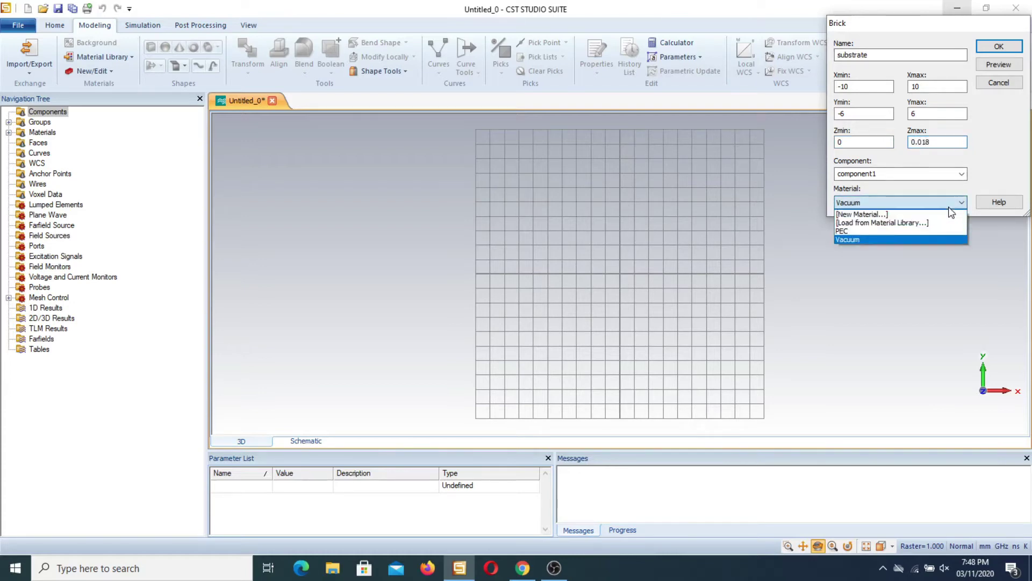
pyautogui.click(903, 222)
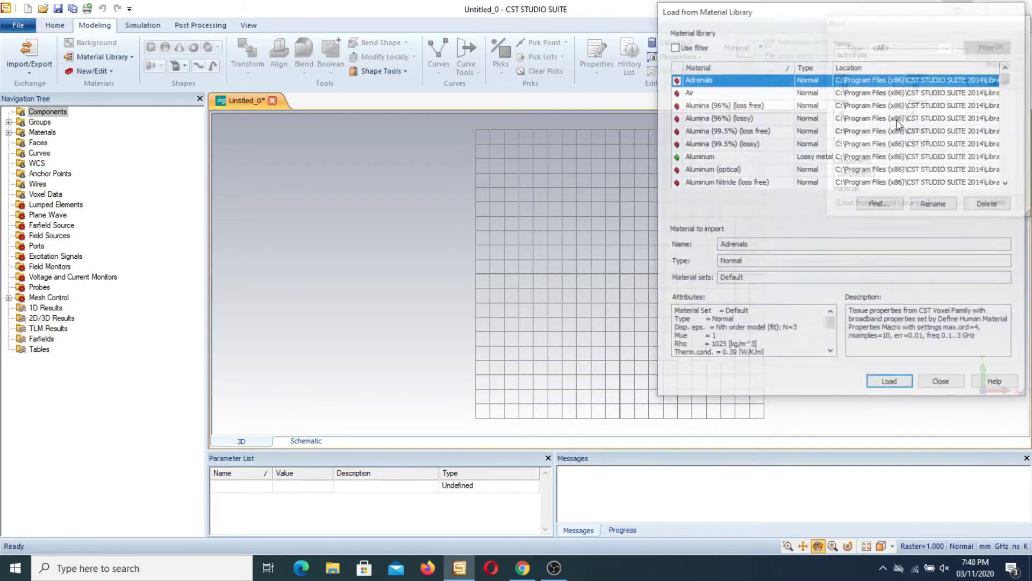
pyautogui.click(718, 106)
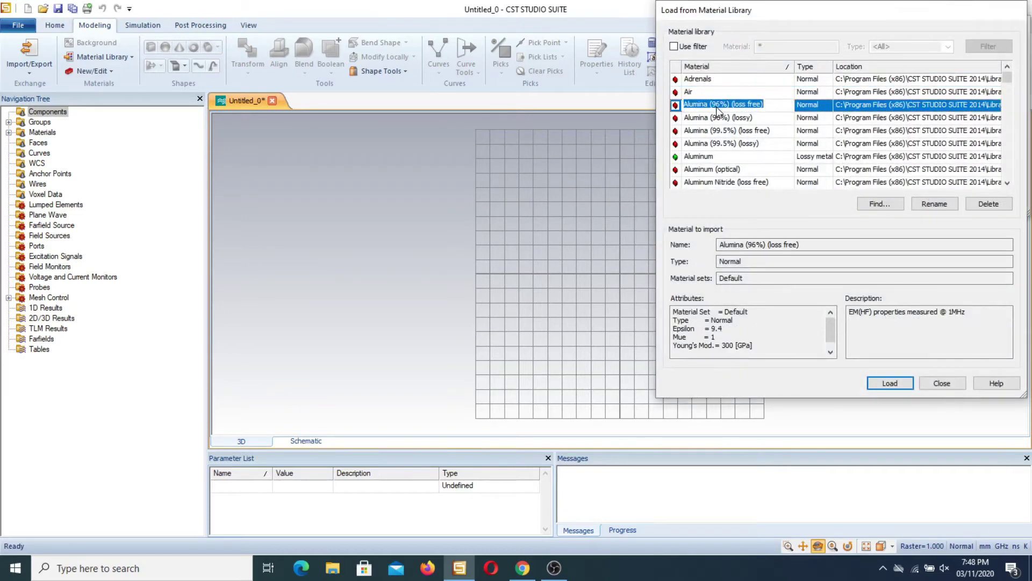
pyautogui.click(886, 383)
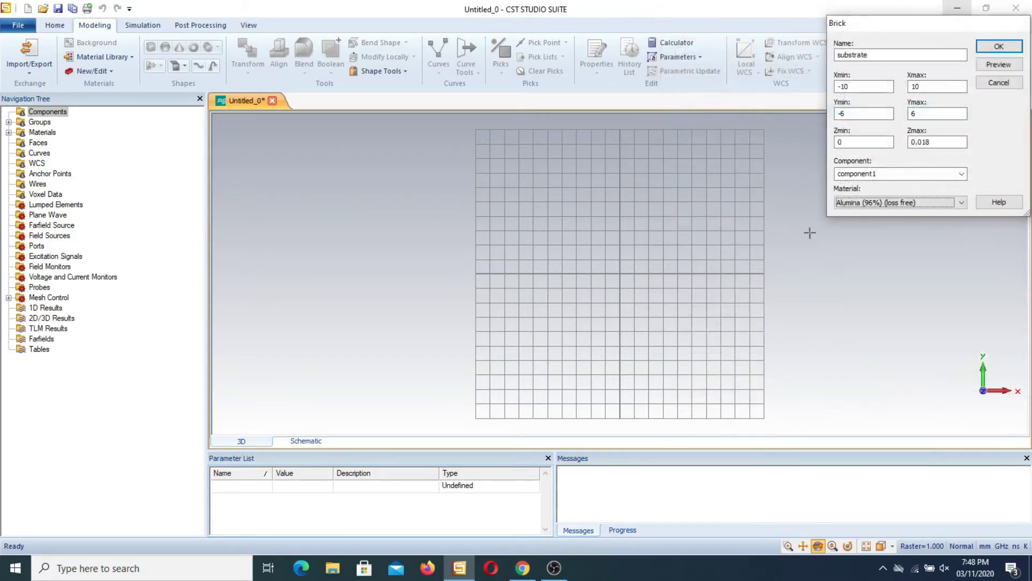
pyautogui.click(1006, 64)
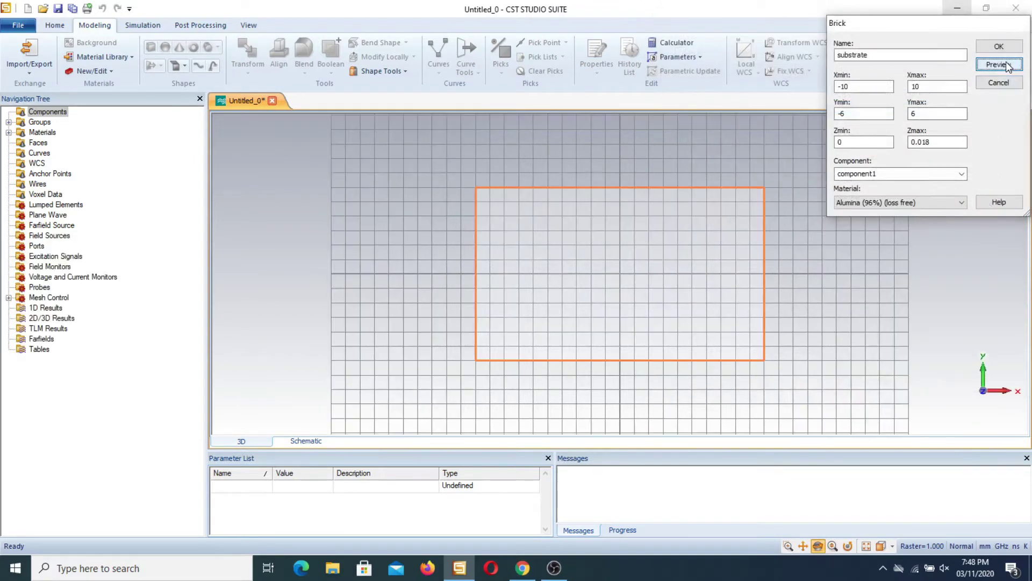
pyautogui.click(993, 48)
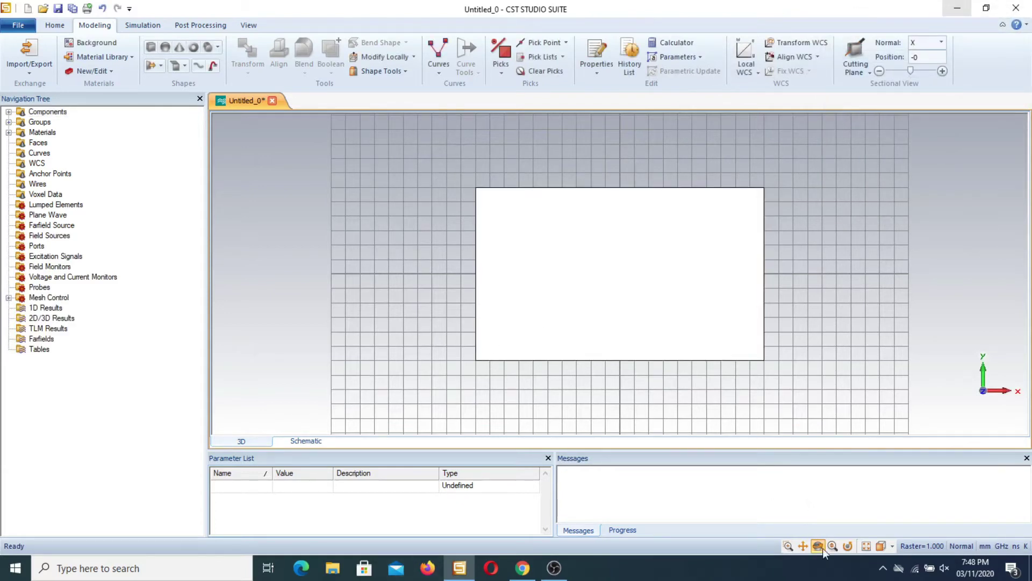
# Switch to the Back view and pick the substrate's back face (area 240).
pyautogui.moveTo(518, 294); pyautogui.dragTo(463, 288)
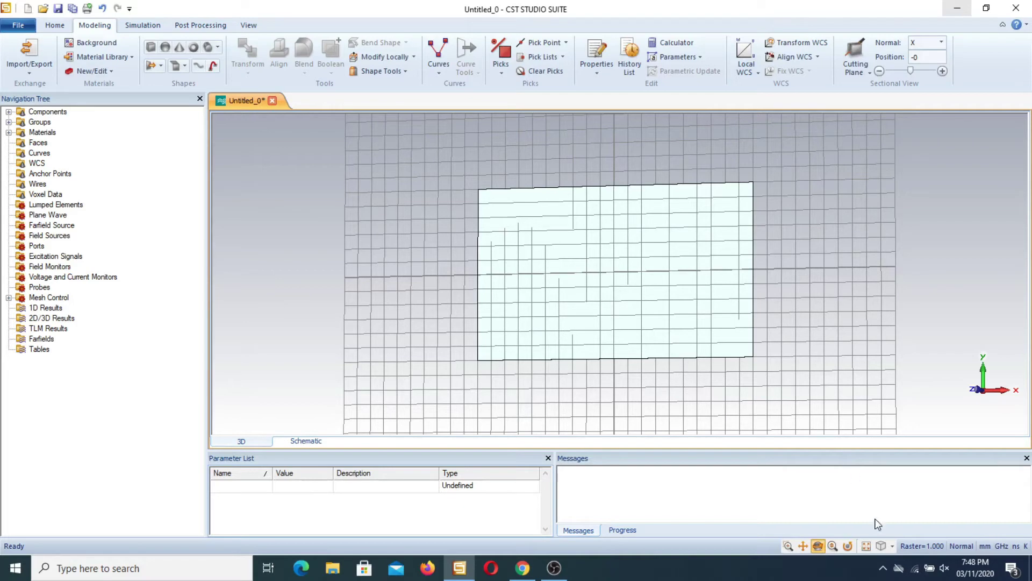
pyautogui.click(893, 546)
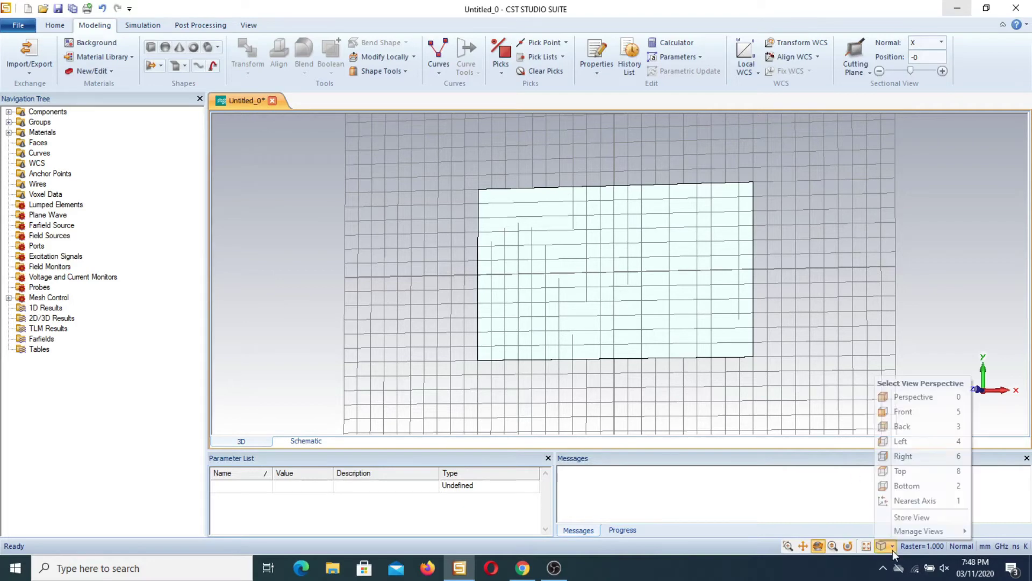
pyautogui.click(901, 426)
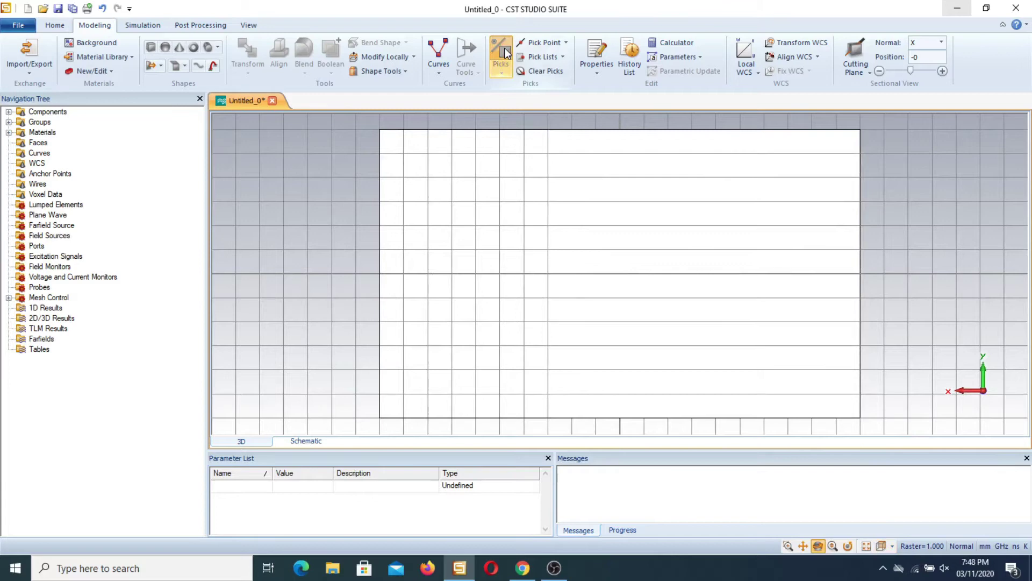
pyautogui.click(505, 47)
pyautogui.click(586, 225)
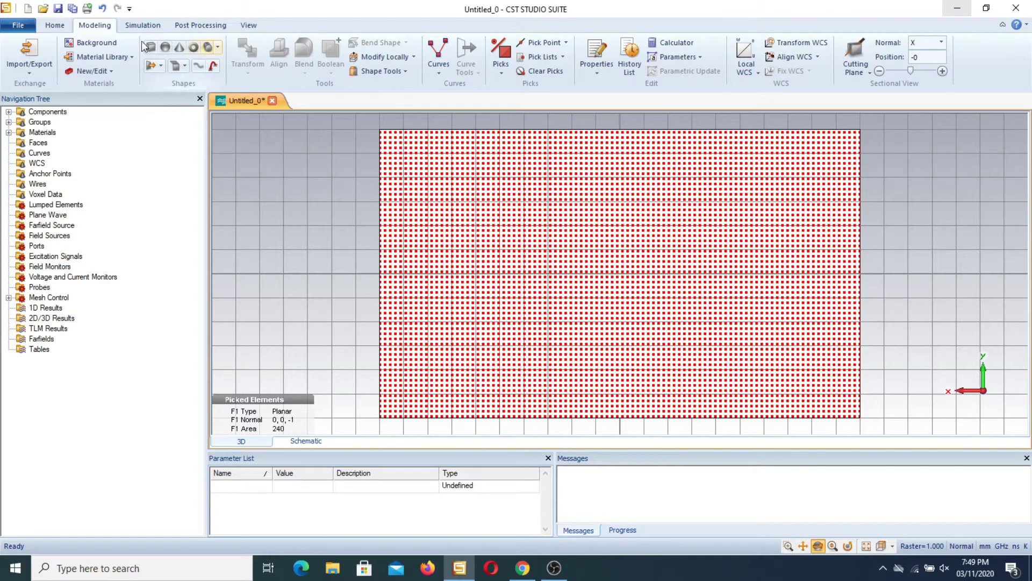
# Extrude the picked back face as 'ground plane' with height 0.018, and preview it.
pyautogui.click(161, 66)
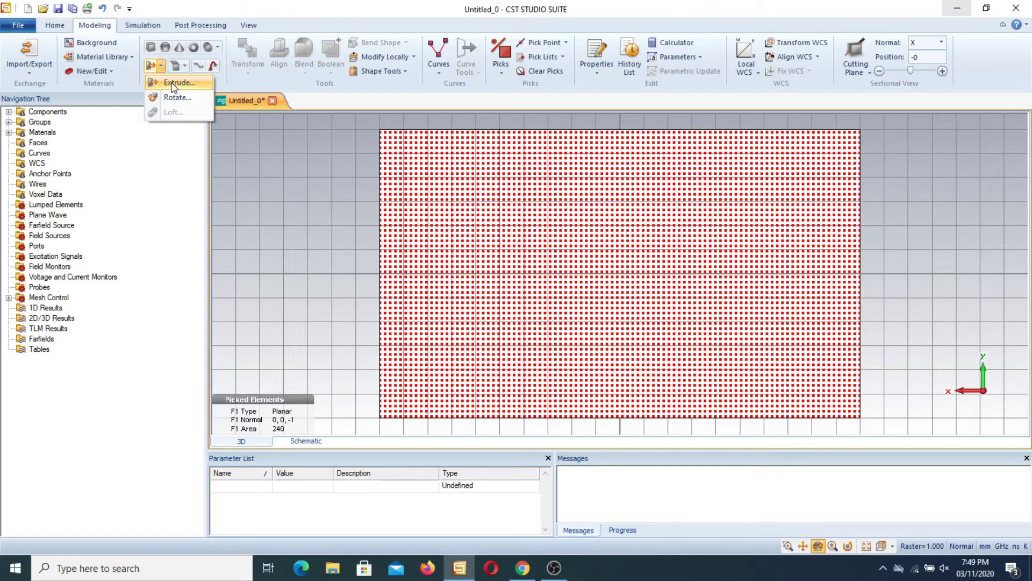
pyautogui.click(171, 83)
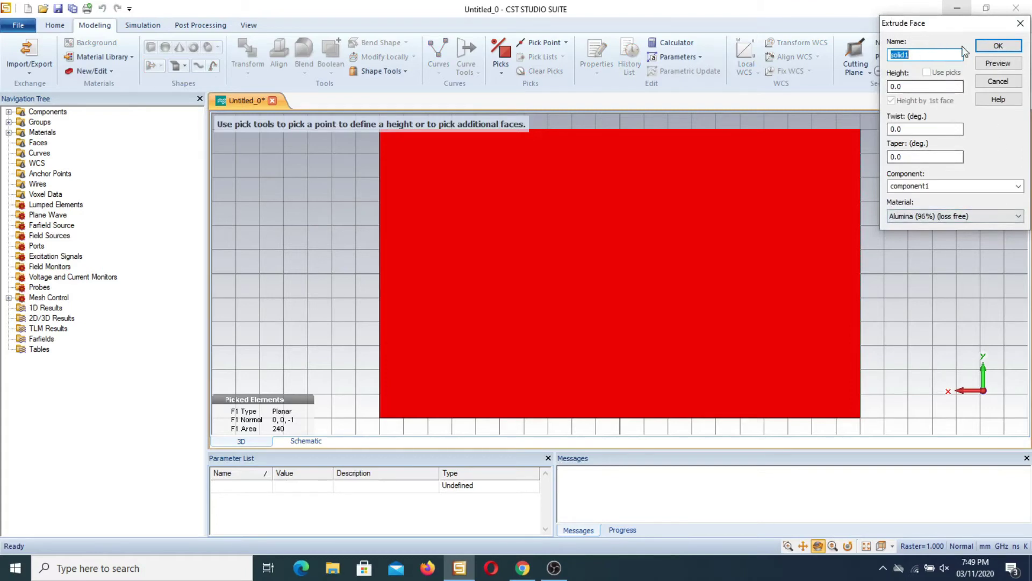
pyautogui.click(923, 56)
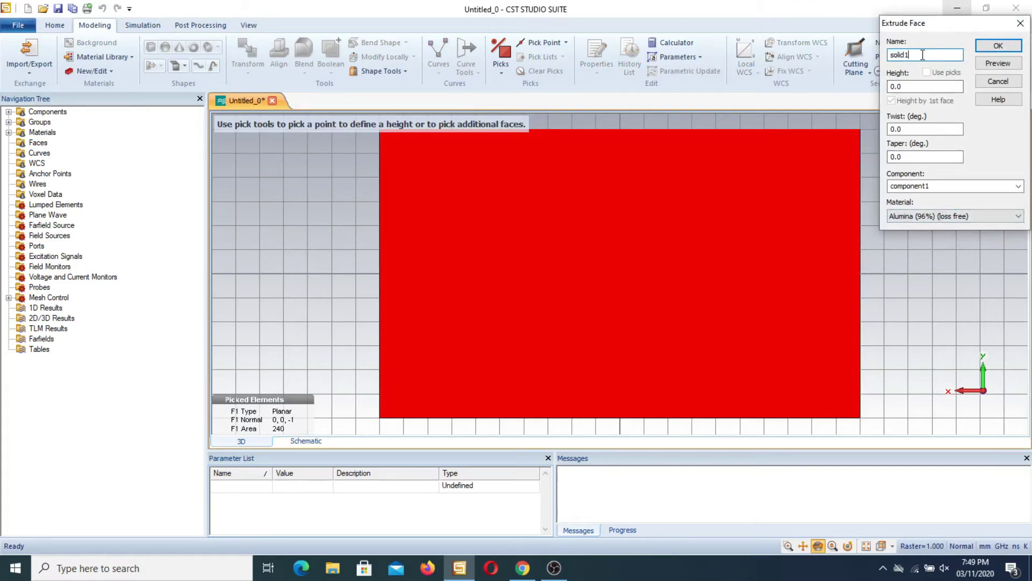
pyautogui.press('BackSpace')
pyautogui.press('BackSpace')
pyautogui.press('BackSpace')
pyautogui.press('BackSpace')
pyautogui.press('BackSpace')
pyautogui.press('BackSpace')
pyautogui.write('ground plan')
pyautogui.click(923, 84)
pyautogui.press('BackSpace')
pyautogui.press('BackSpace')
pyautogui.press('BackSpace')
pyautogui.write('0.018')
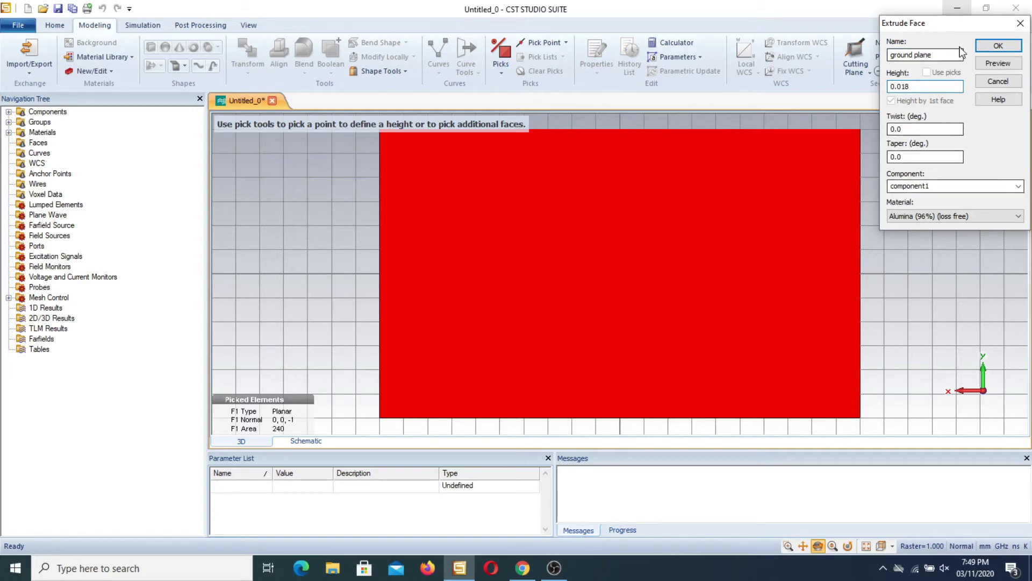
pyautogui.click(997, 65)
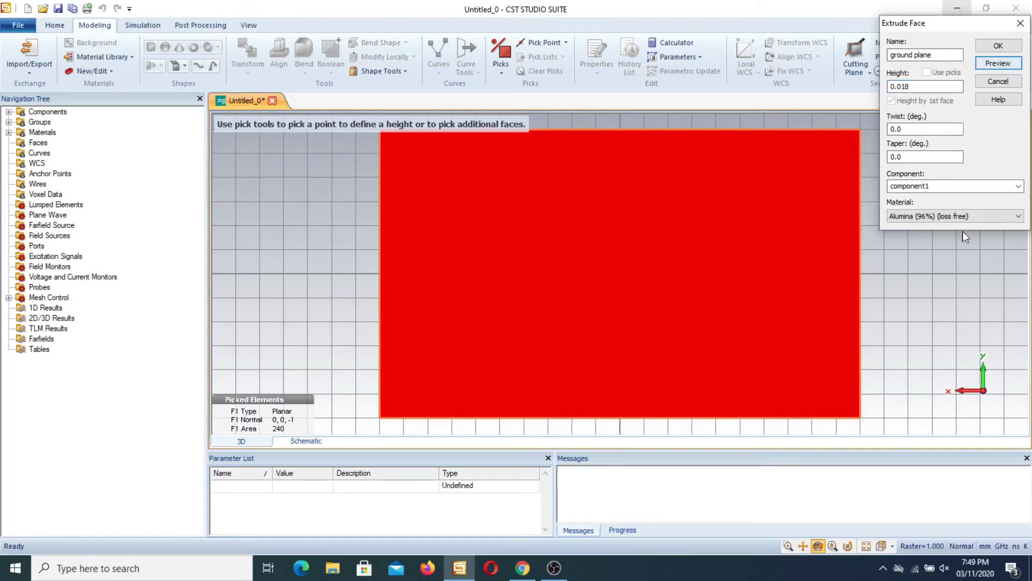
# Load Copper (annealed) from the Material Library as the extrusion's material.
pyautogui.click(998, 218)
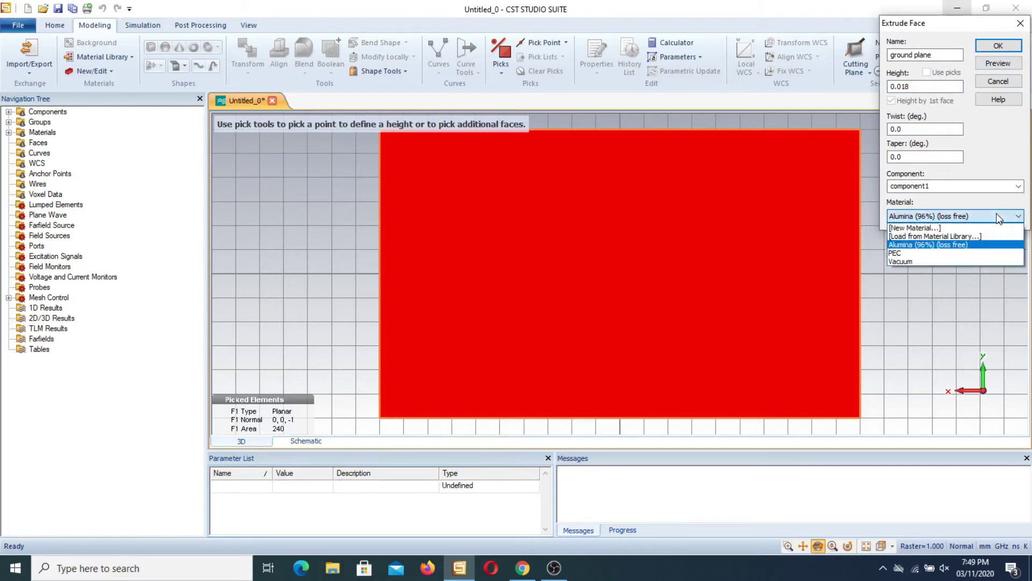
pyautogui.click(931, 236)
pyautogui.click(734, 129)
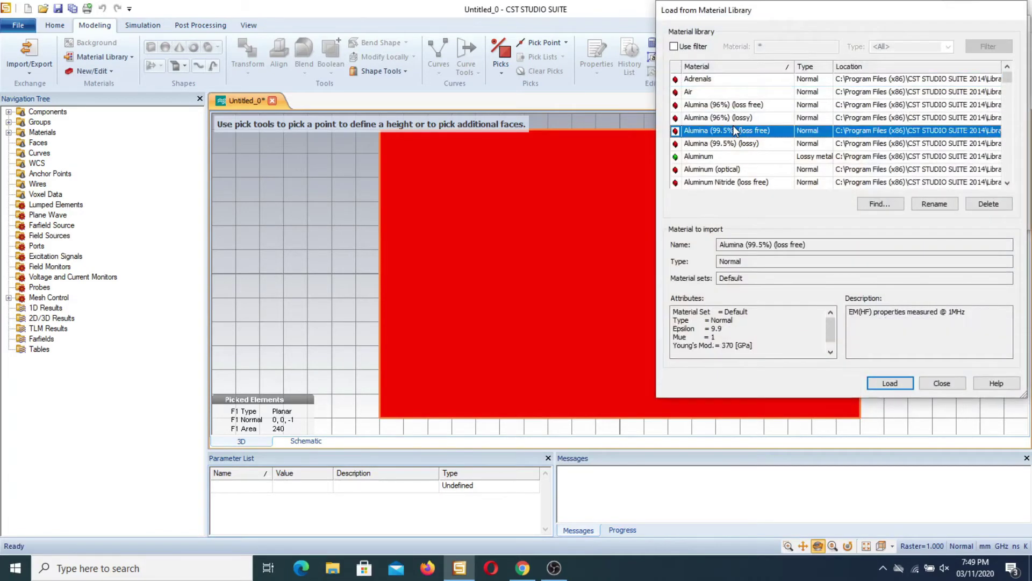
pyautogui.press('c')
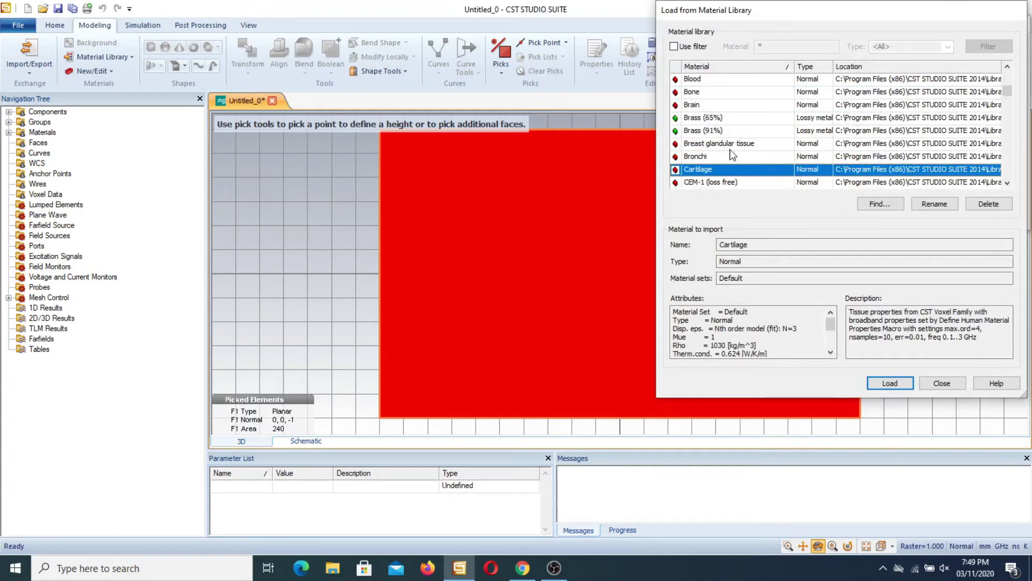
pyautogui.press('Down')
pyautogui.press('Down')
pyautogui.press('Down')
pyautogui.press('Down')
pyautogui.press('Down')
pyautogui.press('Down')
pyautogui.press('Down')
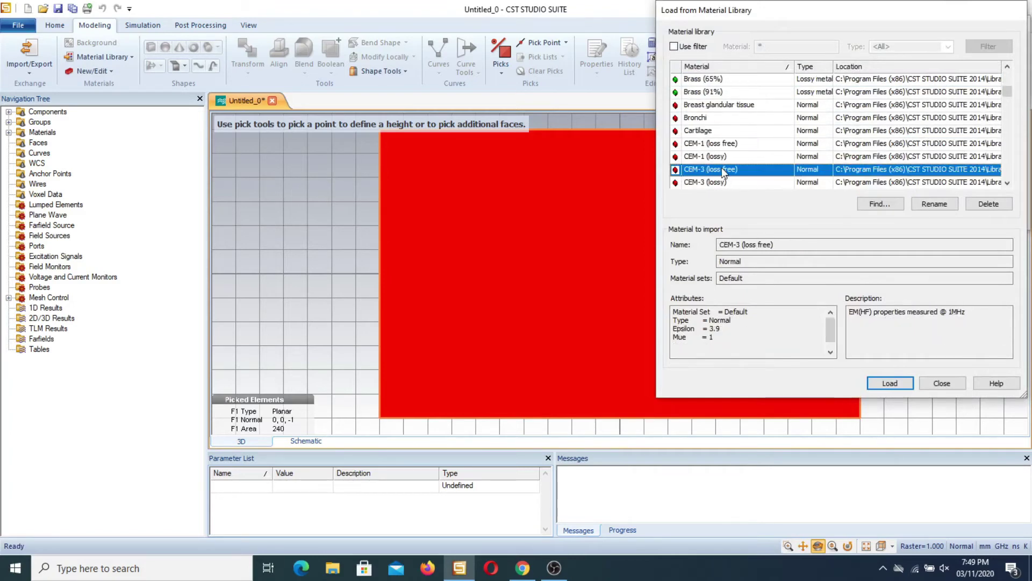
pyautogui.press('Down')
pyautogui.press('Down')
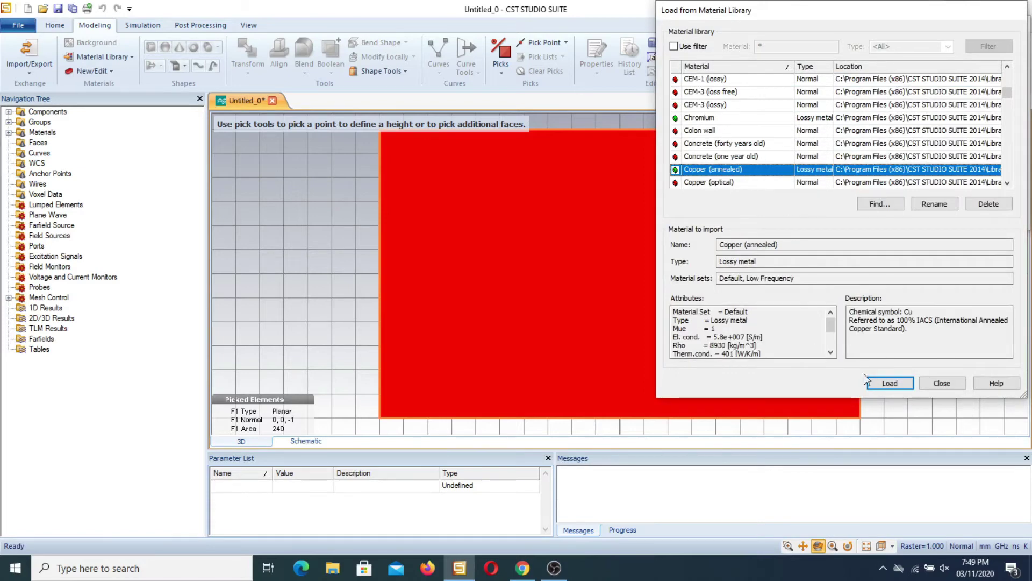
pyautogui.click(888, 384)
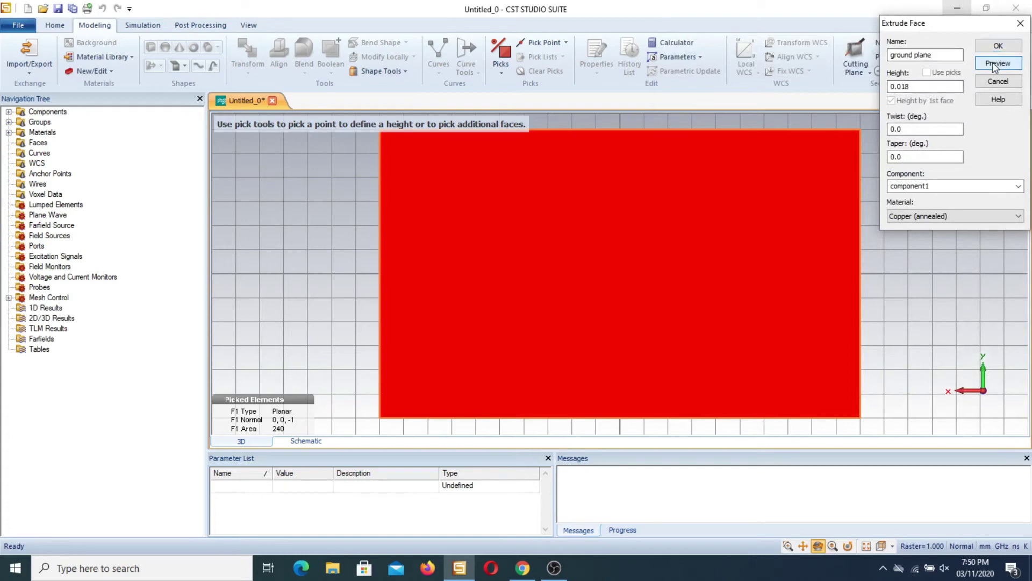
# Create the copper ground plane and tilt the model into a perspective view.
pyautogui.click(995, 46)
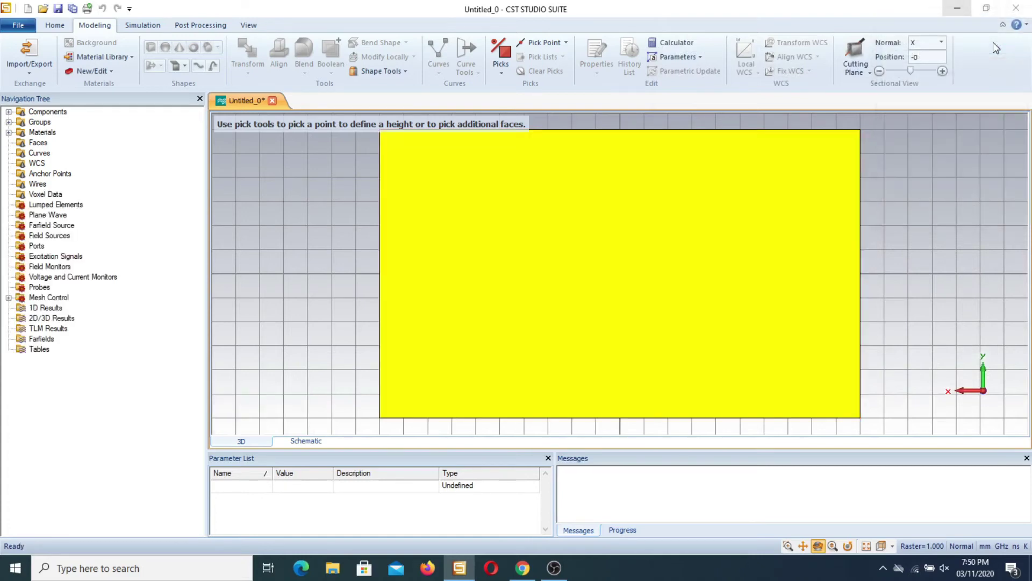
pyautogui.click(819, 547)
pyautogui.moveTo(901, 321); pyautogui.dragTo(601, 344)
pyautogui.moveTo(827, 291); pyautogui.dragTo(451, 194)
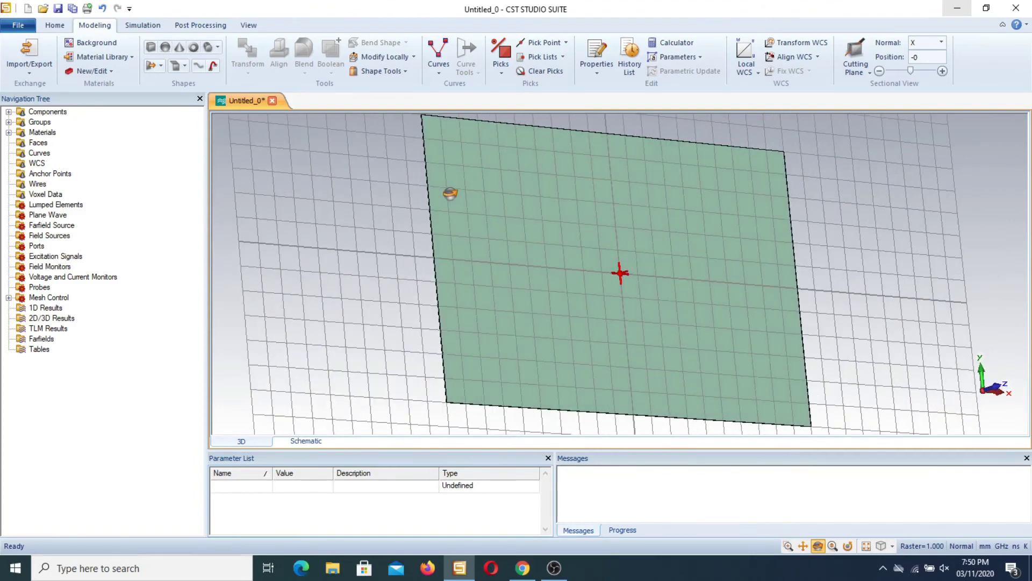